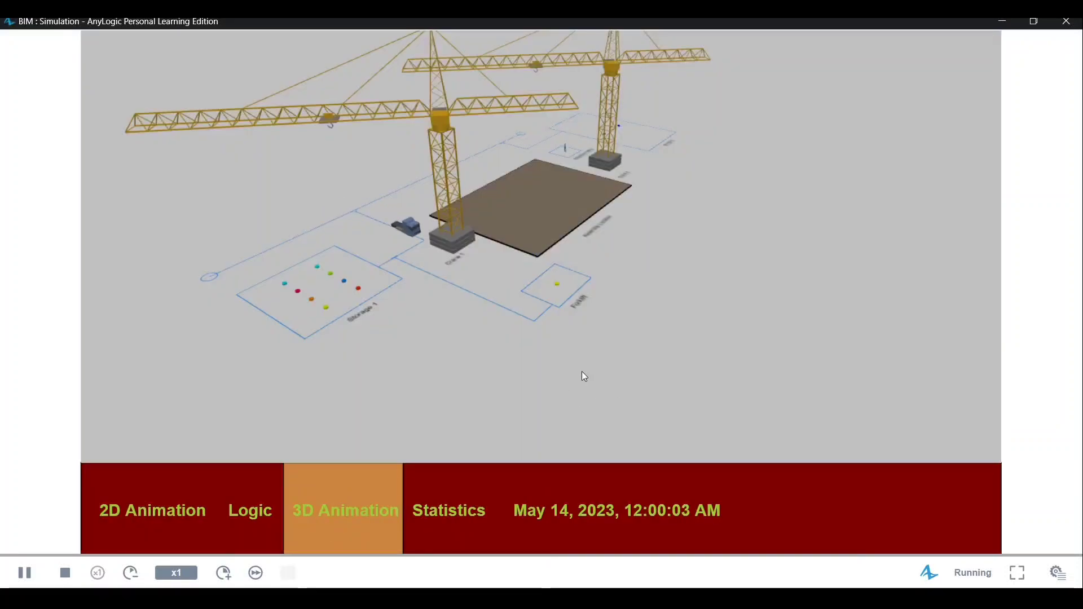
Orbit the crane construction site to a new angle and raise the simulation speed to x10
left_click_drag(735, 257, 633, 432)
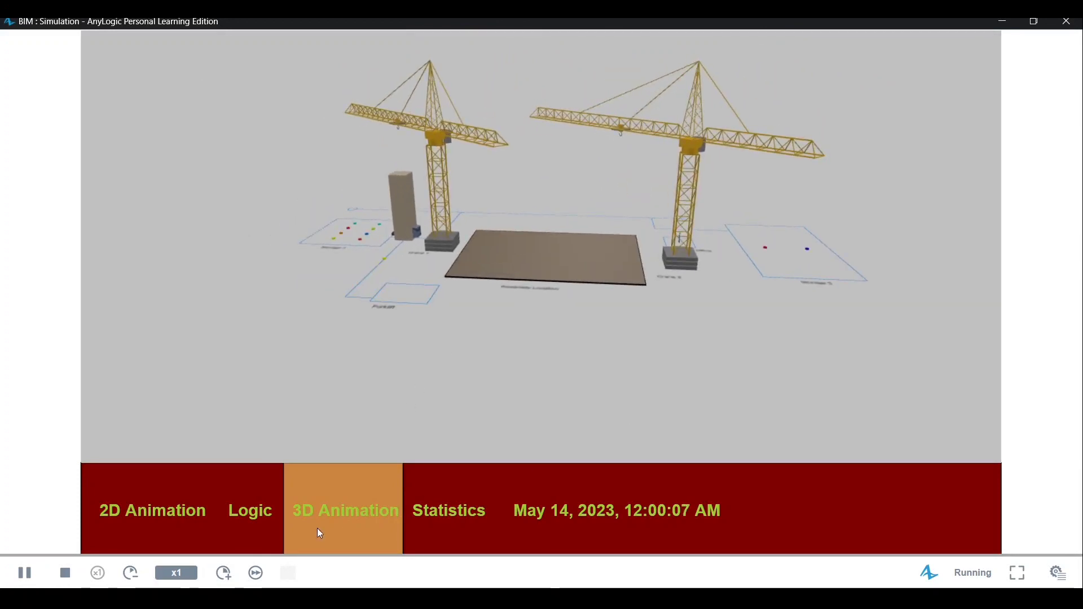
left_click(224, 573)
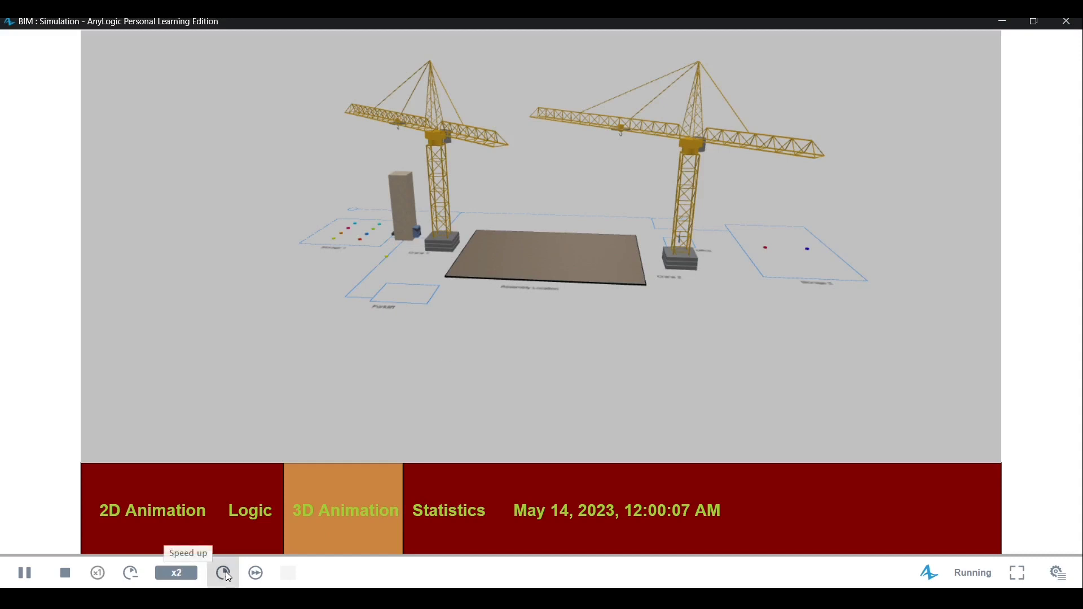
left_click(225, 573)
left_click(225, 573)
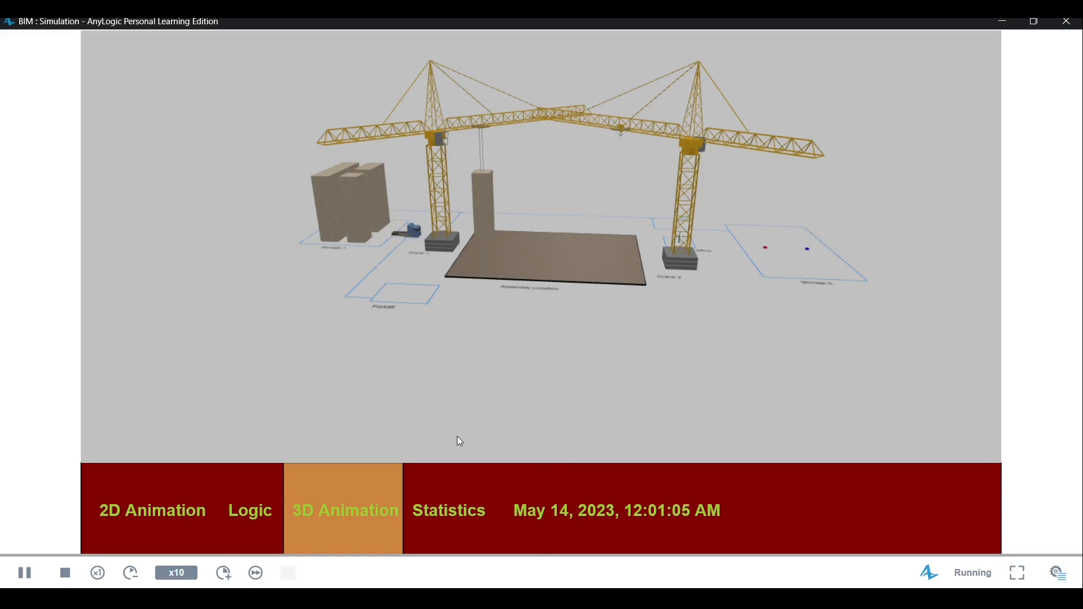
Push the crane simulation speed from x50 up to x250
left_click(228, 573)
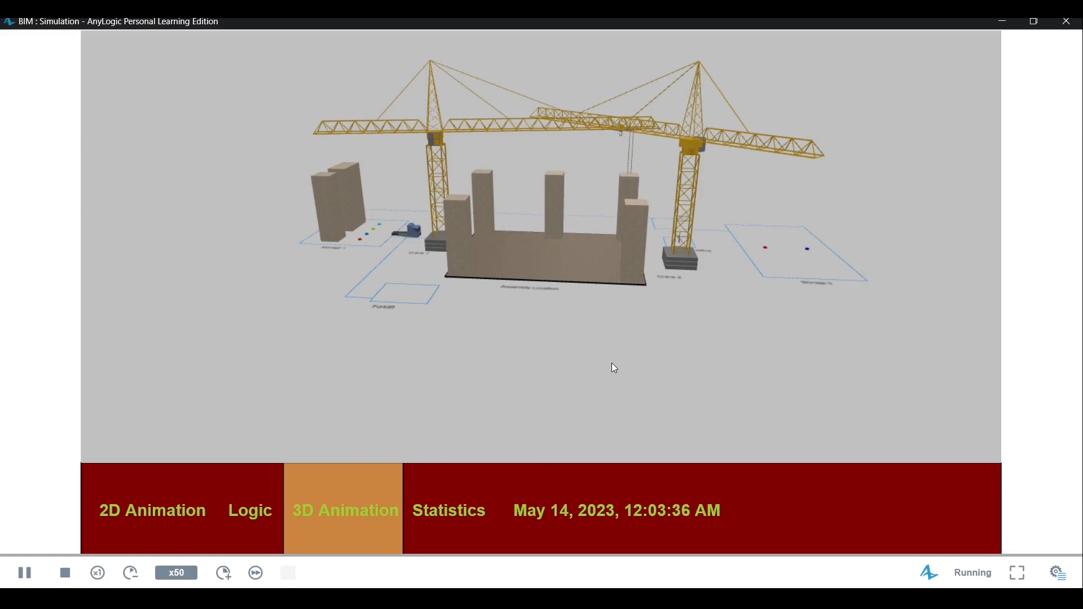
left_click(229, 573)
left_click(227, 571)
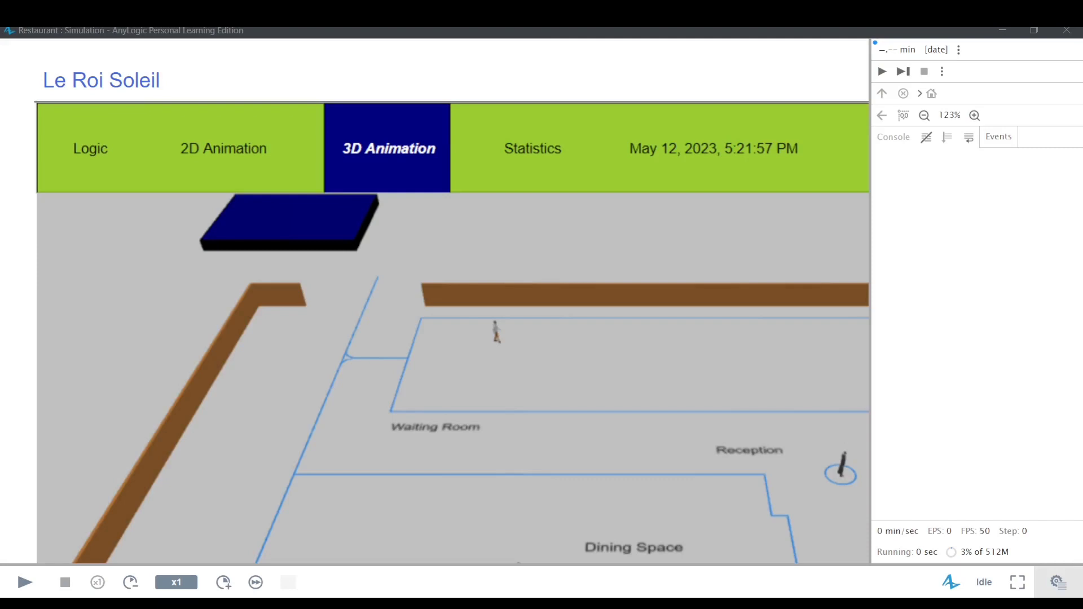
Focus the restaurant window, show its process logic flowchart and start the run
left_click(756, 574)
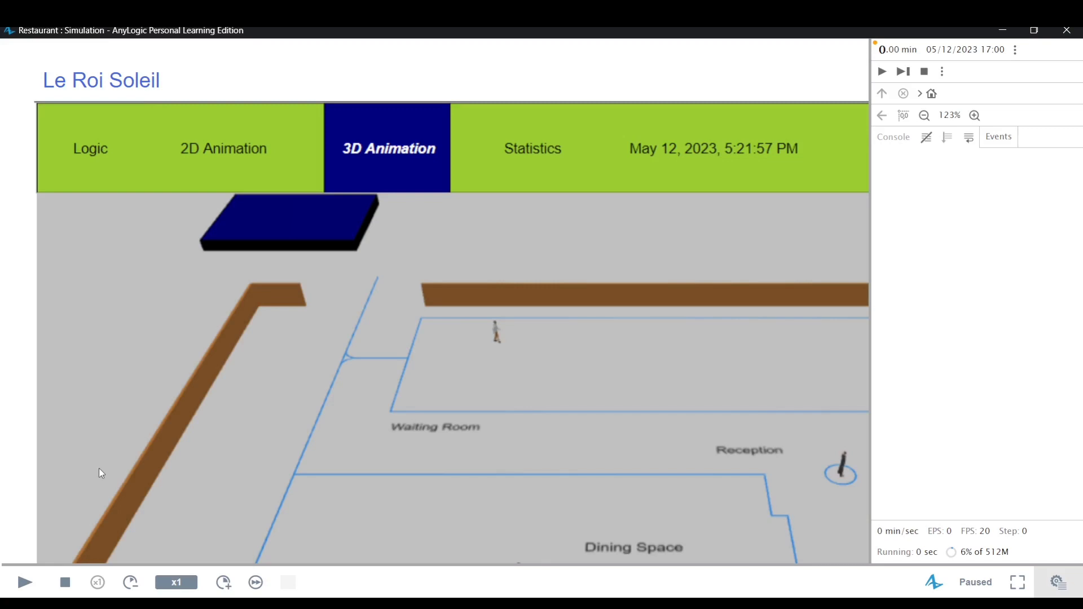
key("Home")
key("space")
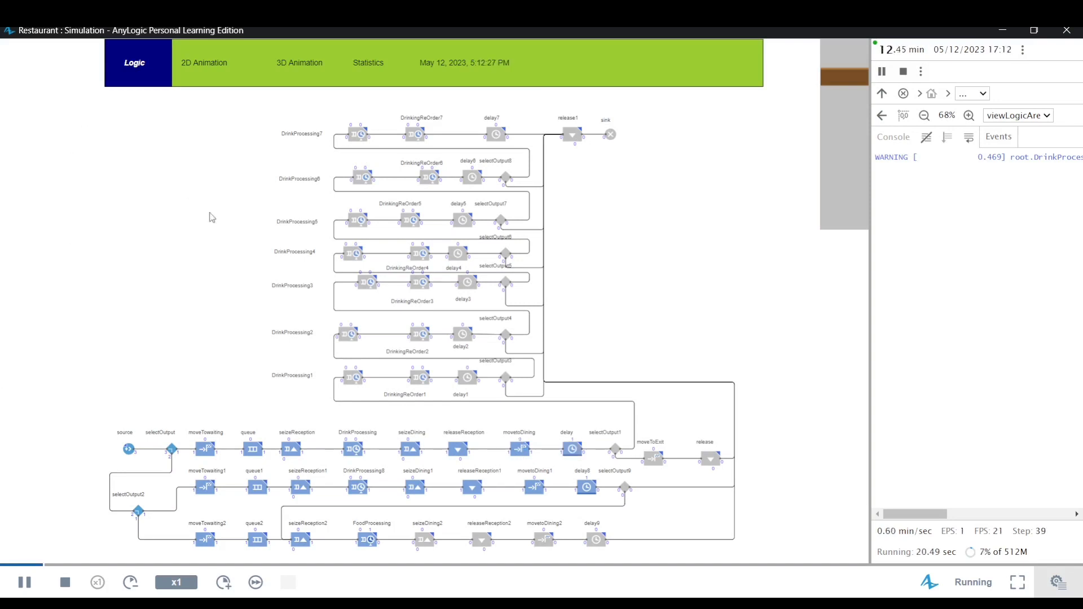
Move through the restaurant's 2D and 3D animations to the customer statistics chart
left_click(196, 66)
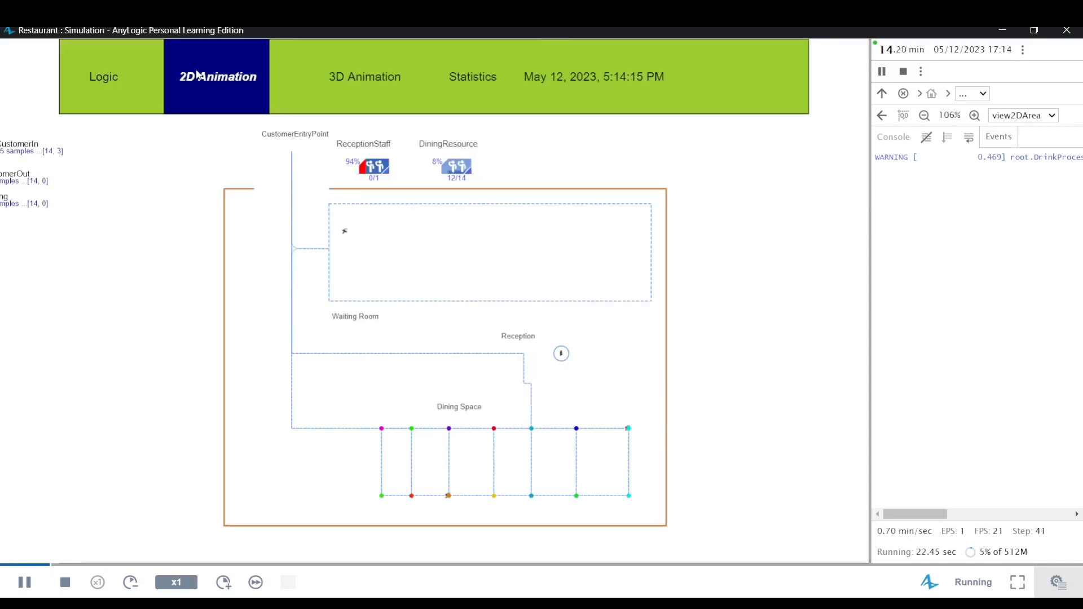
left_click(394, 82)
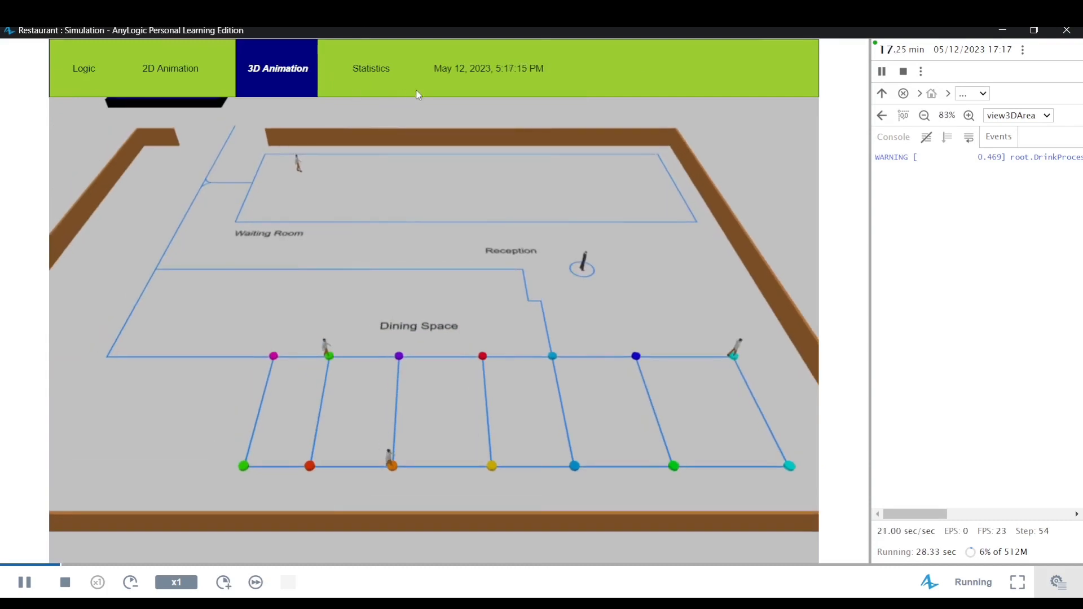
left_click(359, 74)
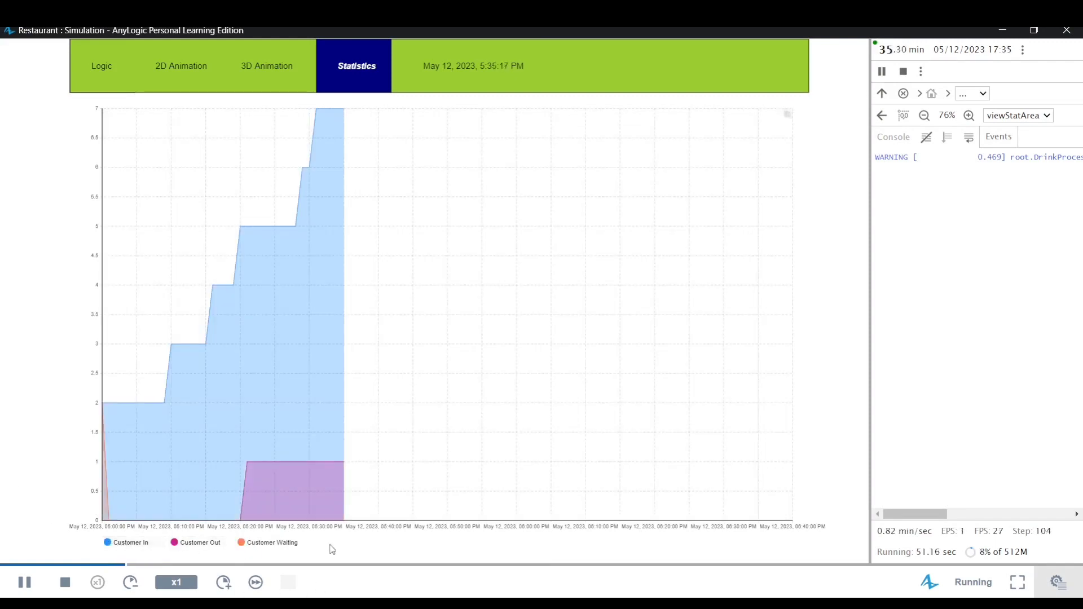
Highlight the Customer Waiting series and speed the restaurant run from x1 to x25
left_click(272, 542)
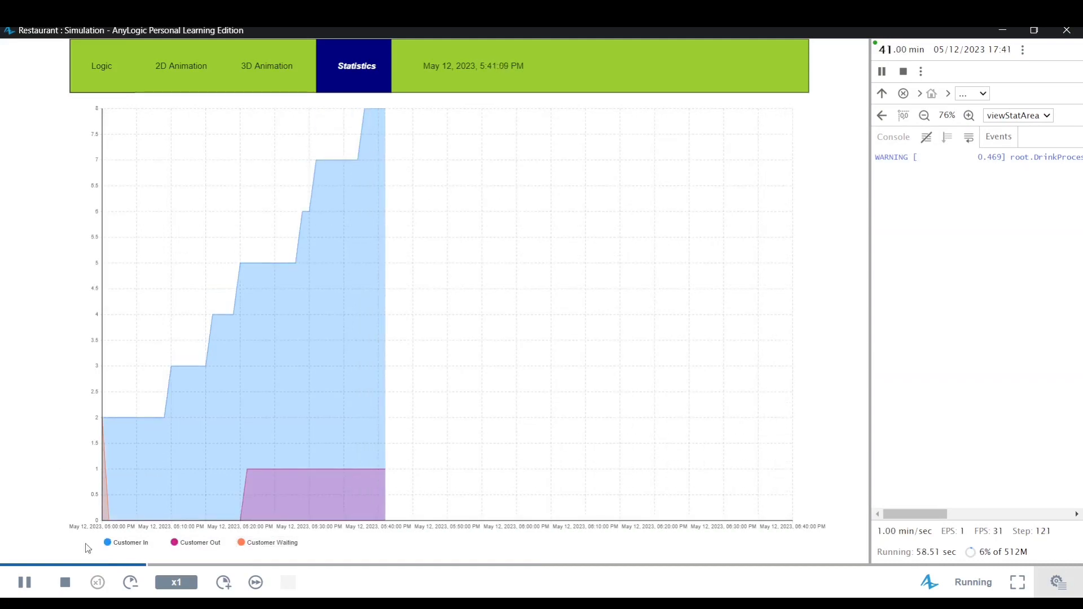
left_click(224, 582)
left_click(224, 583)
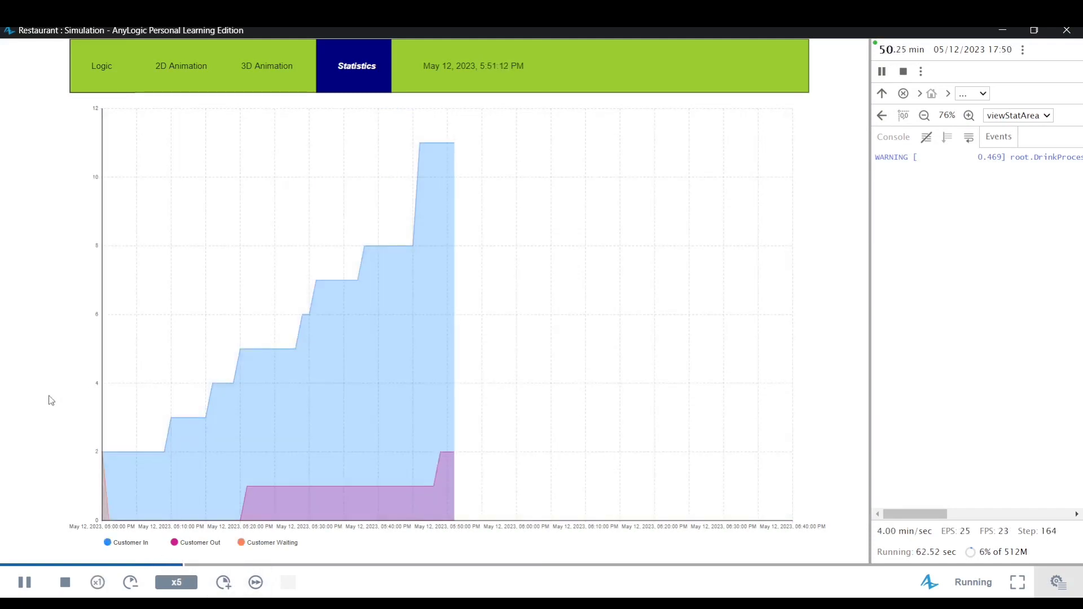
left_click(232, 584)
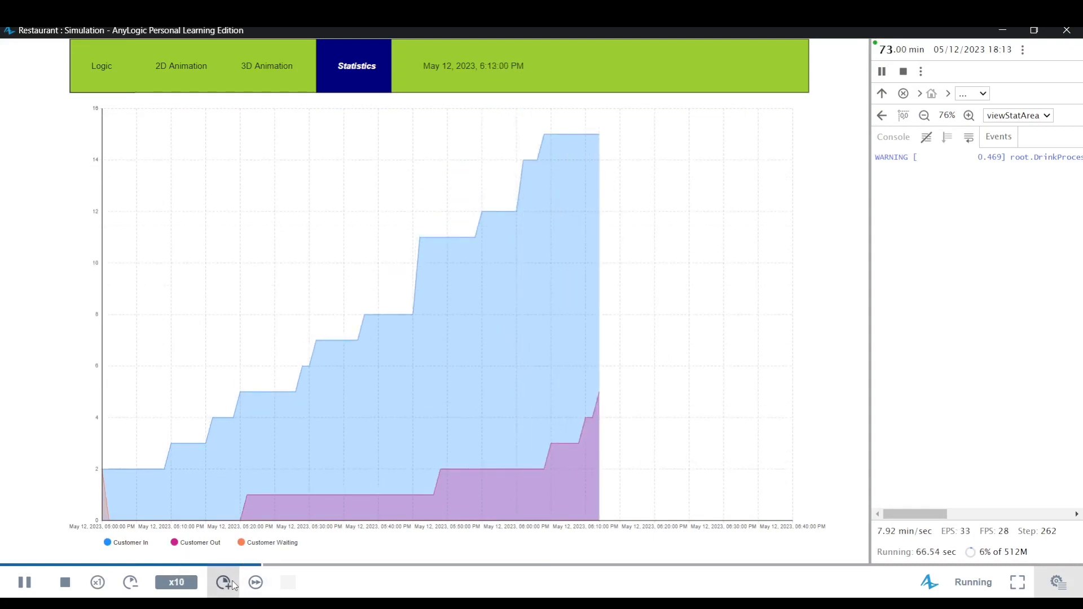
left_click(232, 584)
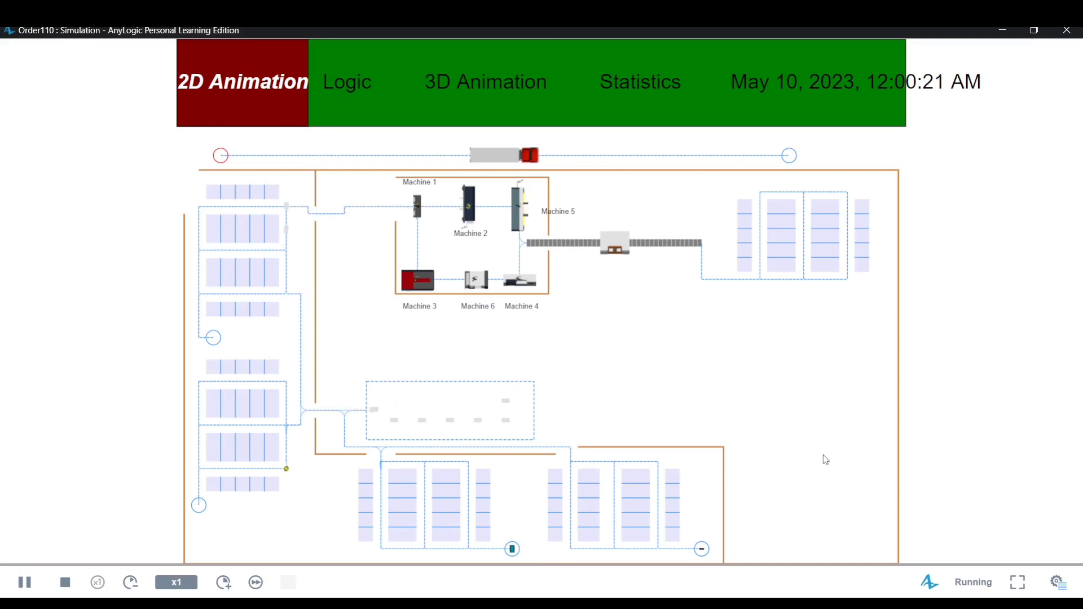
Show the Order110 factory's process logic diagram, then its 3D animation
left_click(361, 88)
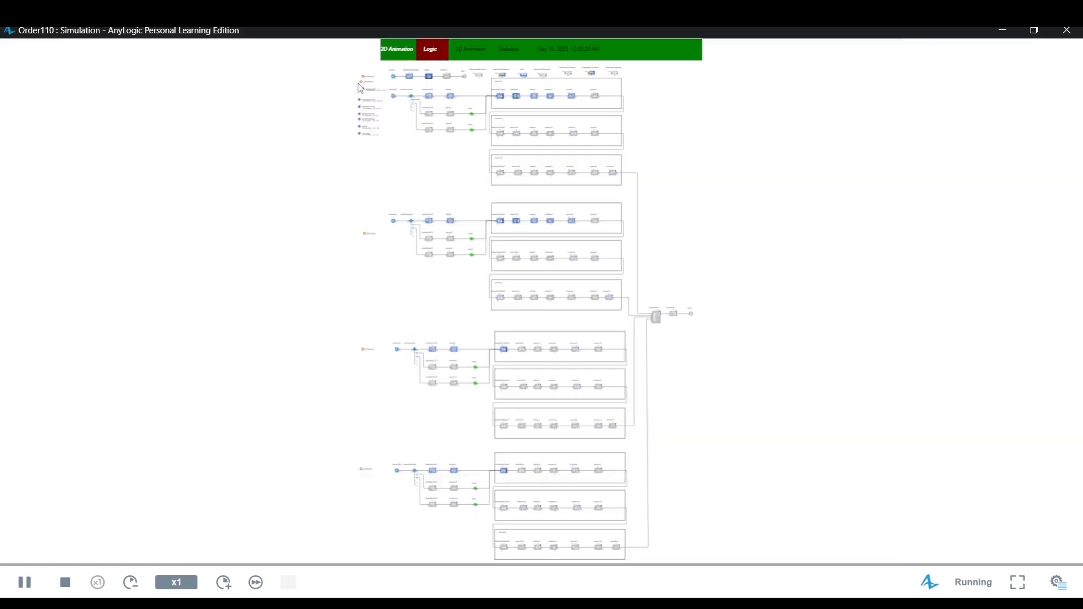
left_click(481, 56)
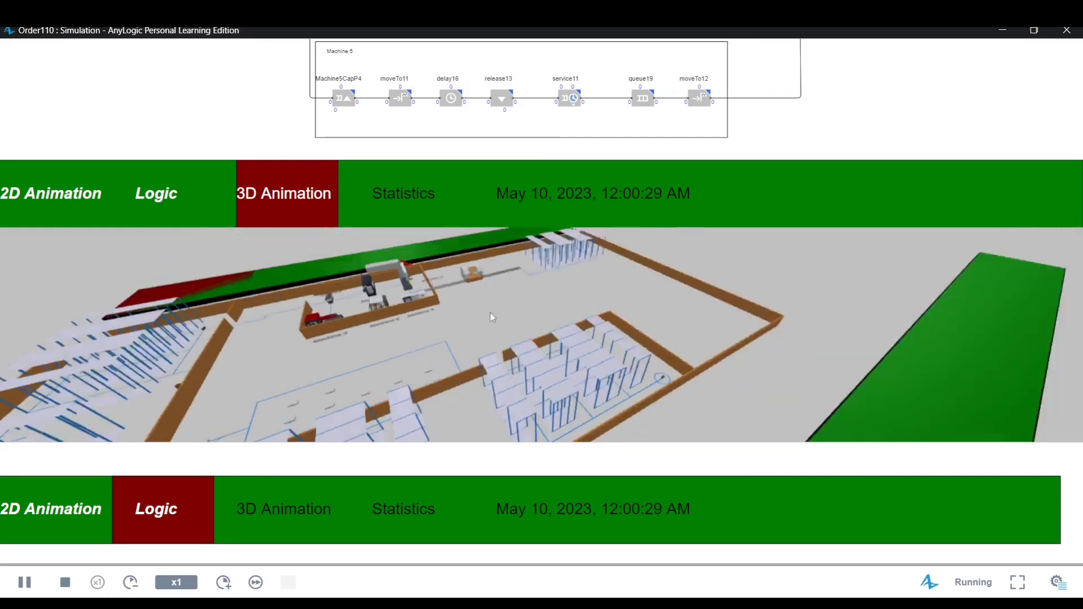
Orbit the factory floor to a new angle, then show the utilisation and stock charts
left_click_drag(490, 313, 651, 344)
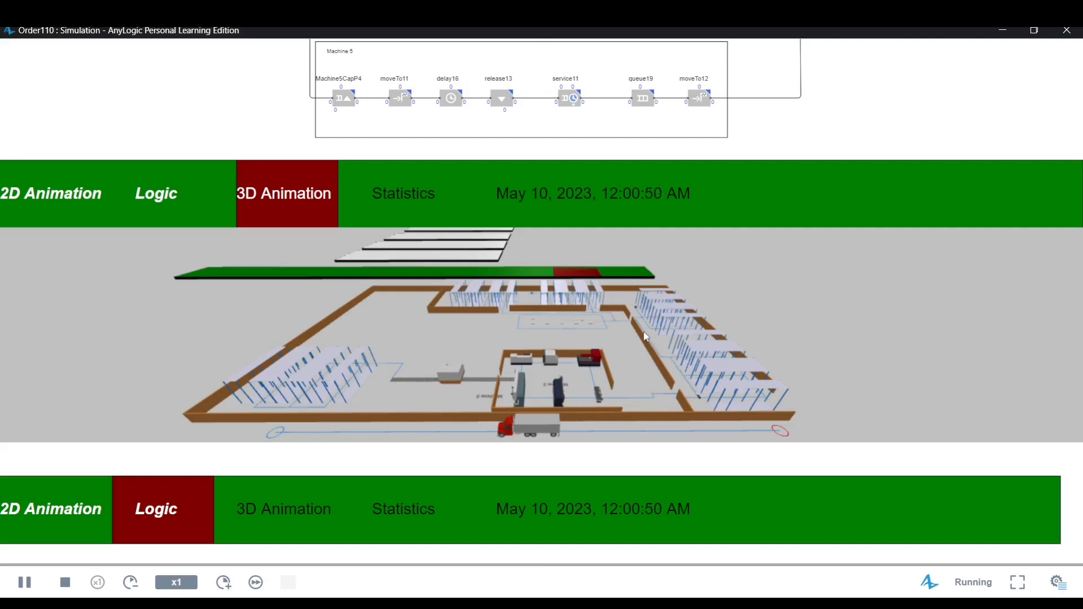
left_click(404, 192)
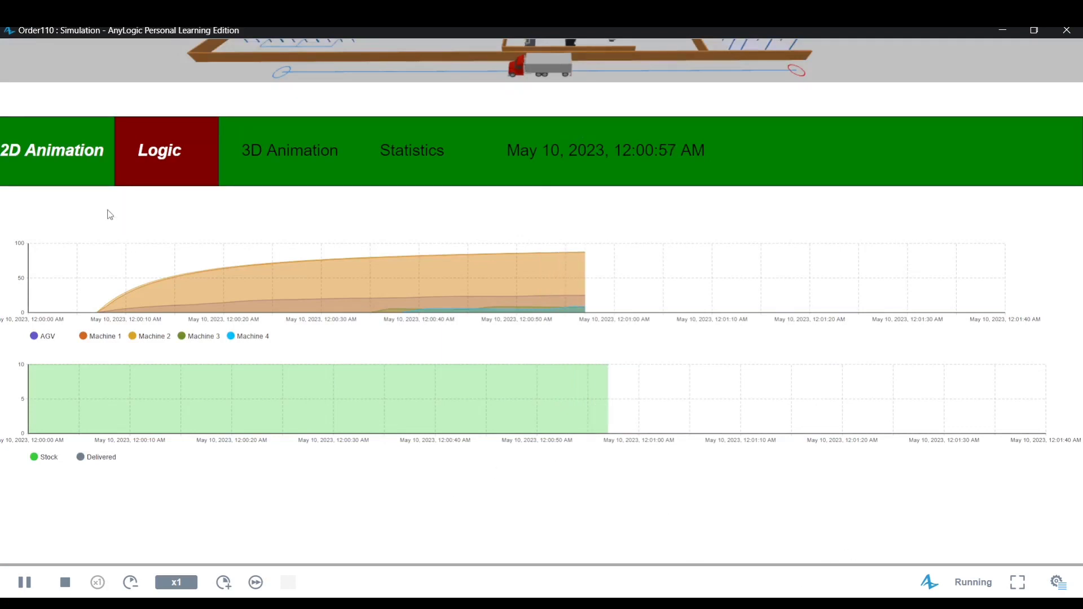
Leave the factory statistics for the factory's 2D animation layout
left_click(160, 162)
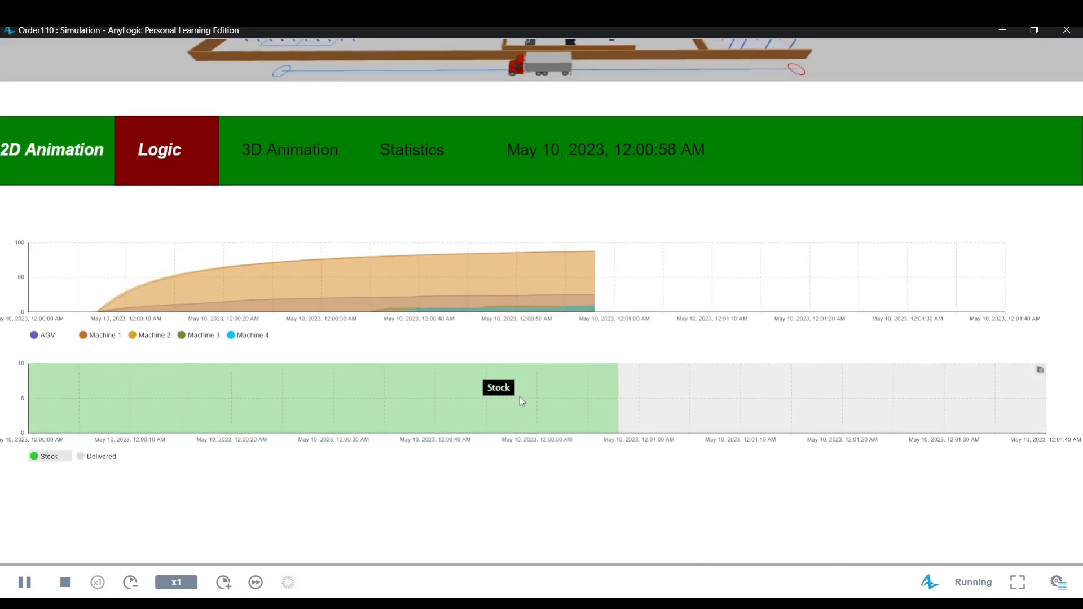
left_click(3, 157)
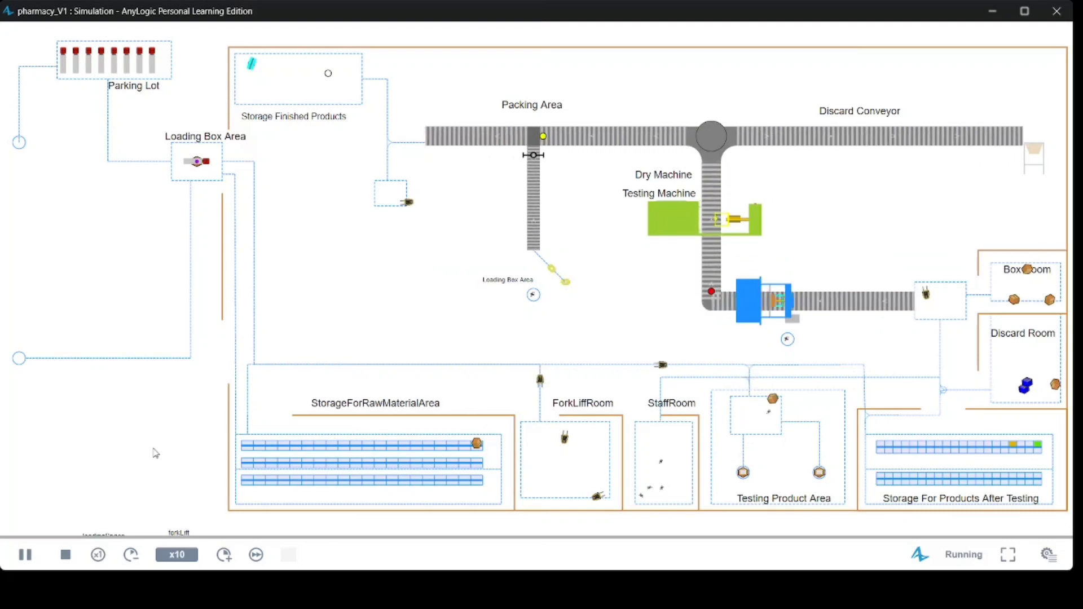
Scroll down and pan to the liftUpCarton, conveyForCarton and combine flowchart blocks
scroll(449, 380, "down", 5)
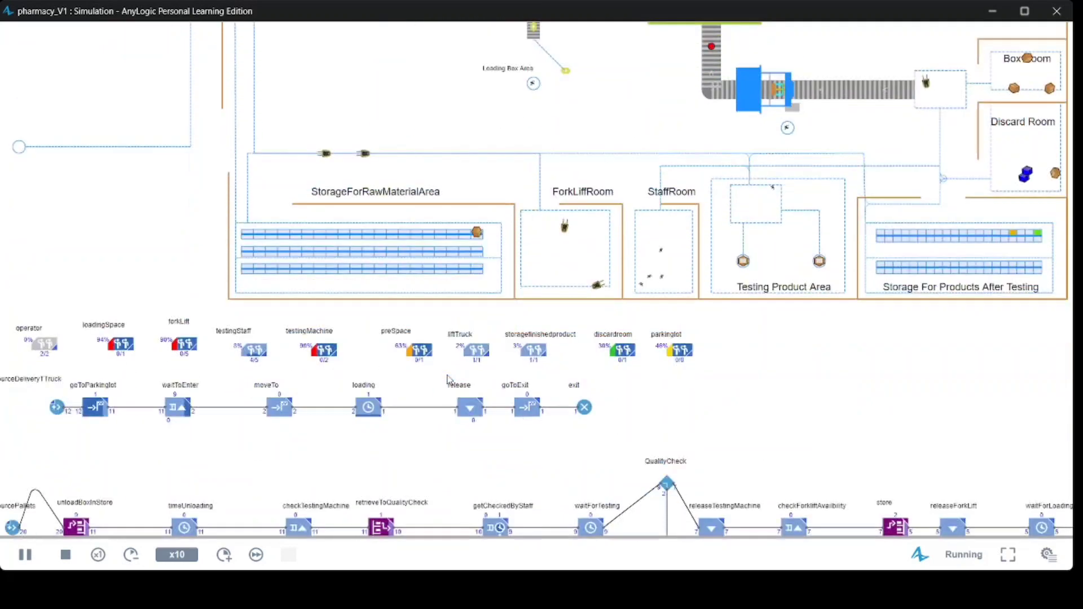
scroll(449, 380, "down", 4)
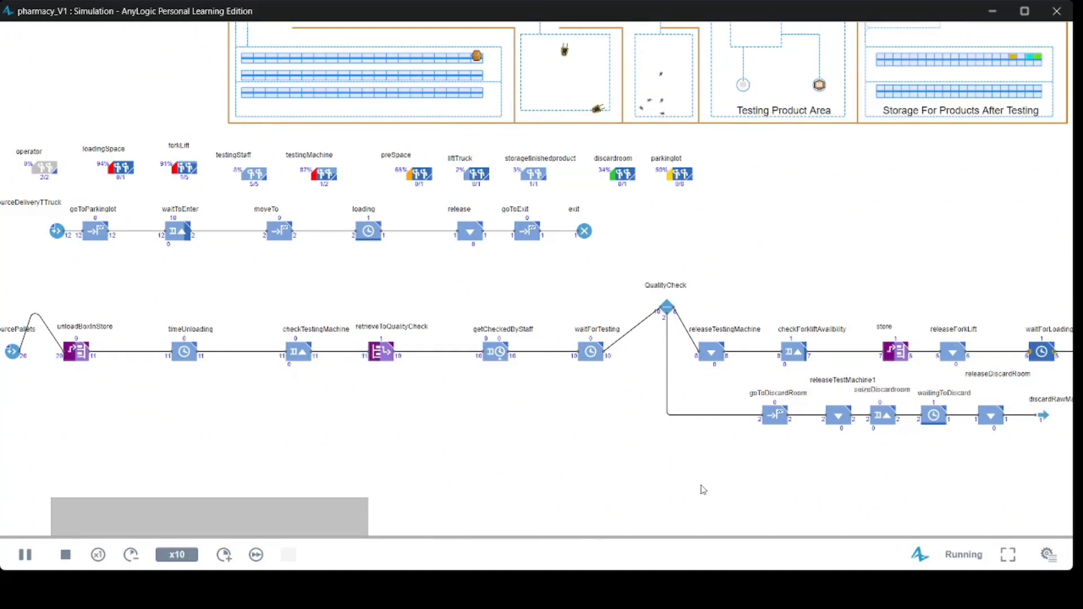
left_click_drag(800, 464, 30, 375)
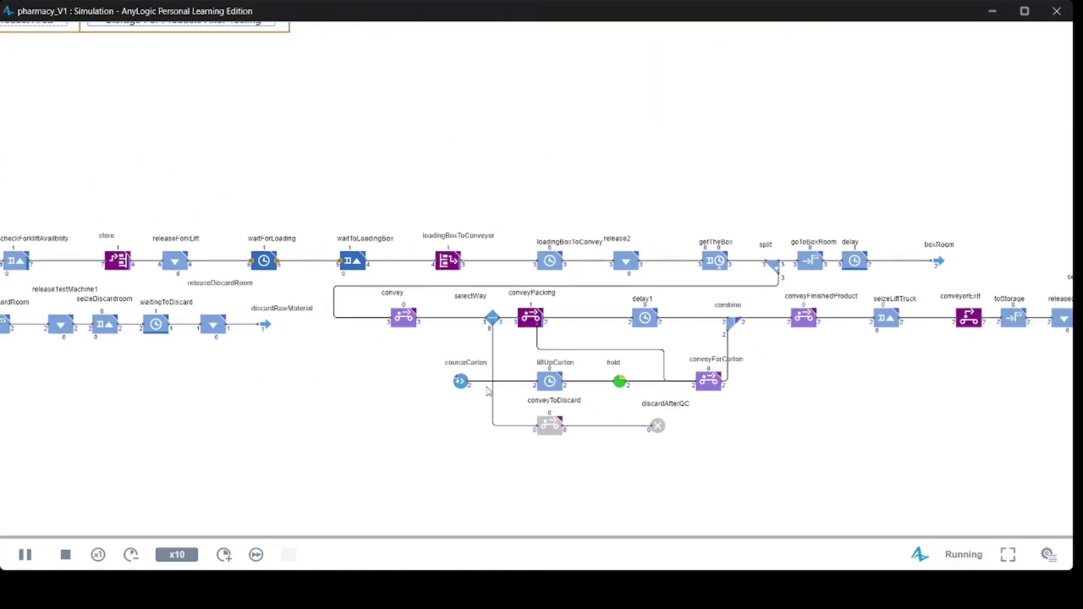
Pan to the flowchart's end at finishProduct while the pharmacy run continues at x10
left_click_drag(783, 406, 532, 371)
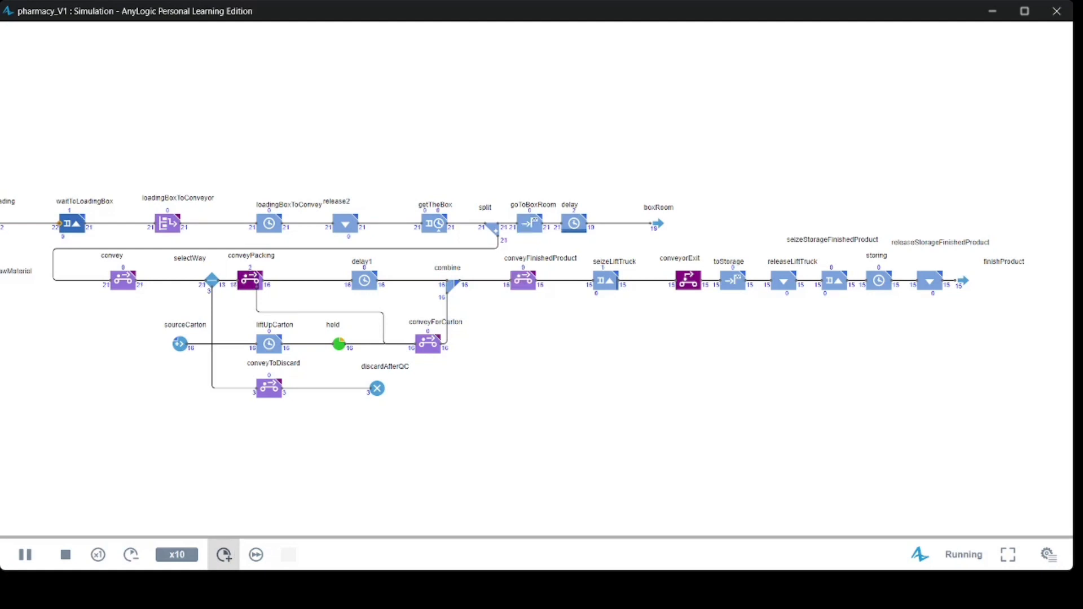
Run the pharmacy model in virtual time and dismiss the one-hour limit error
left_click(266, 557)
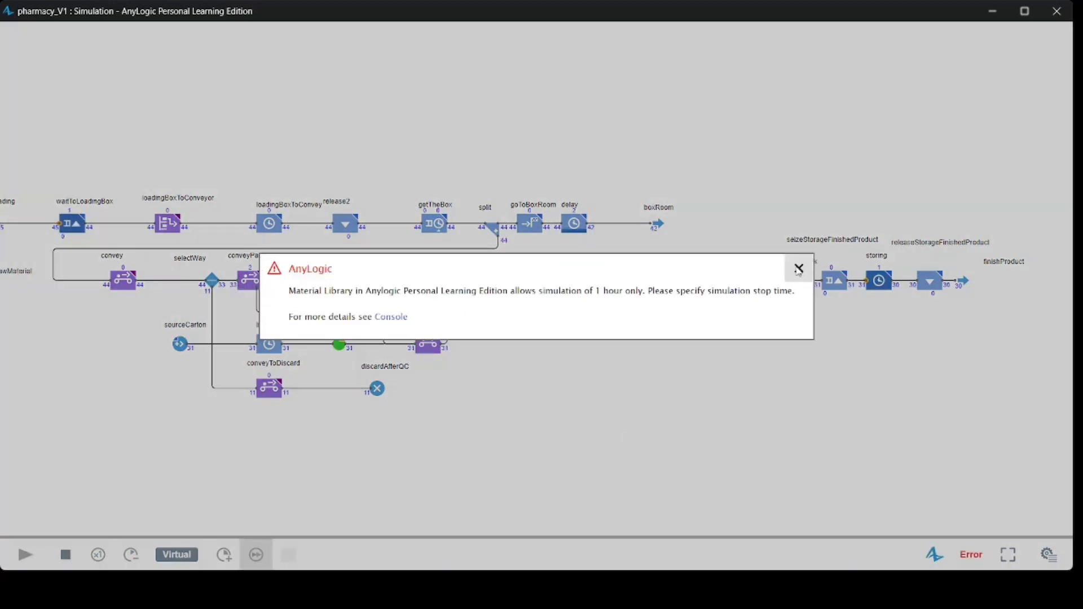
left_click(798, 268)
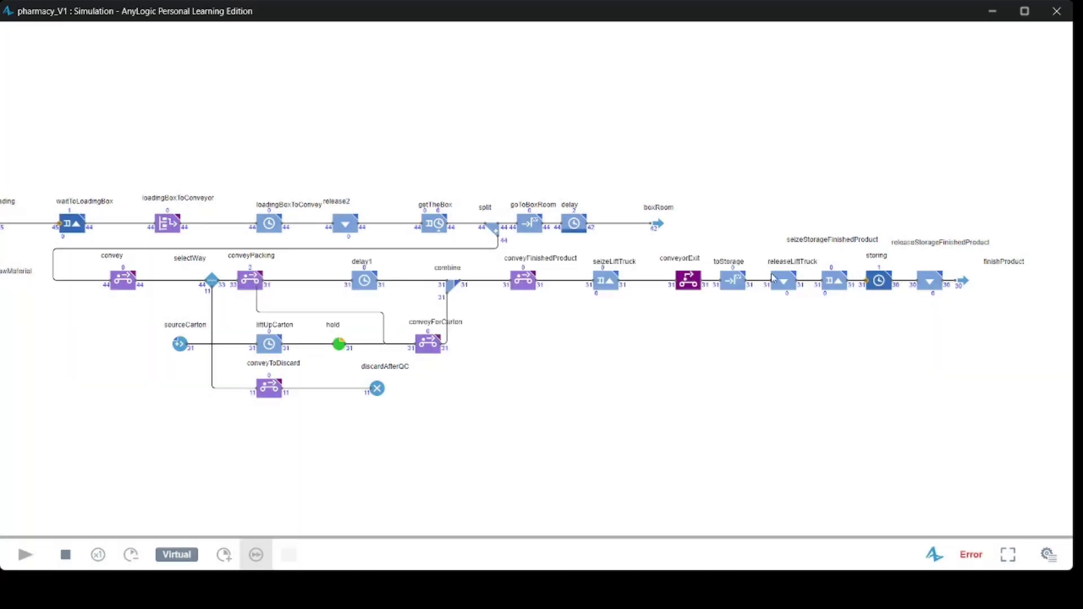
Stop the failed pharmacy_V1 run and start the simulation again from the beginning
left_click(66, 554)
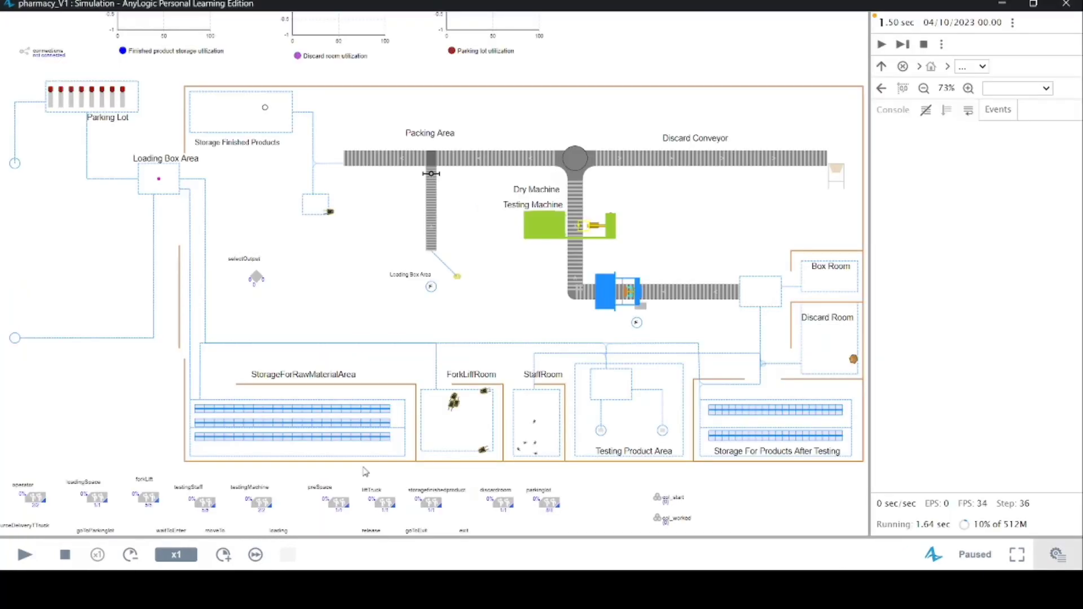
scroll(462, 307, "up", 5)
scroll(461, 308, "down", 5)
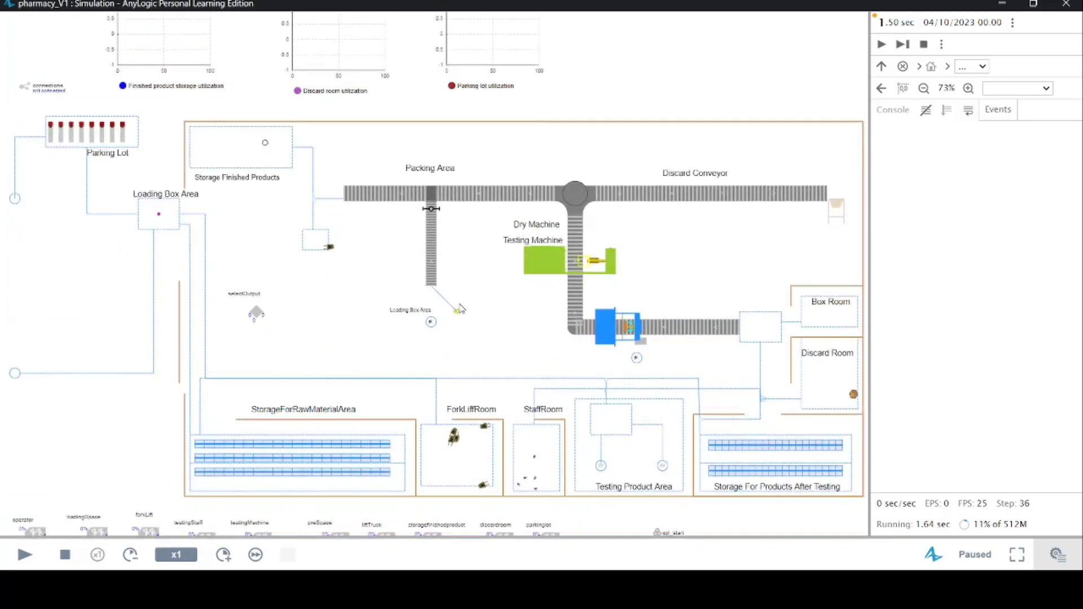
scroll(462, 308, "up", 6)
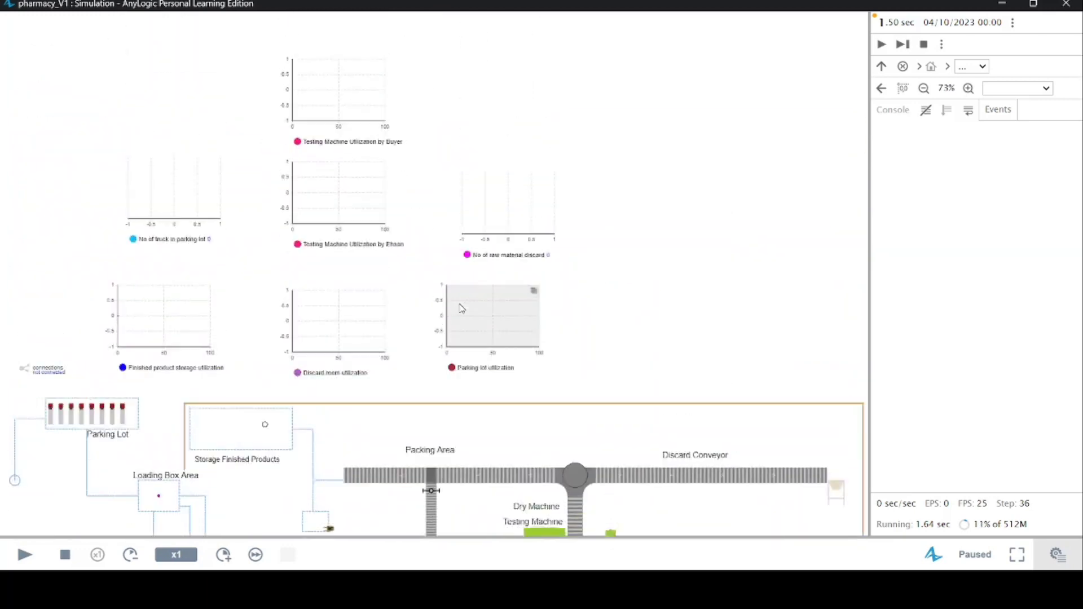
left_click(24, 554)
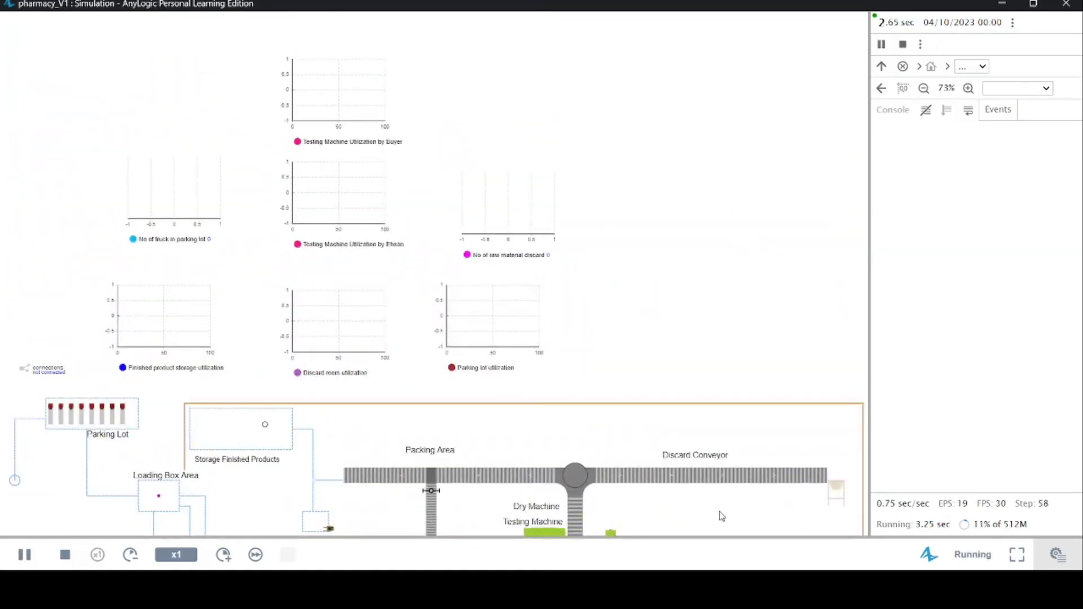
Zoom the developer panel out to 50% to show the whole layout, and speed up the run
left_click(924, 88)
scroll(661, 278, "down", 5)
scroll(661, 277, "up", 2)
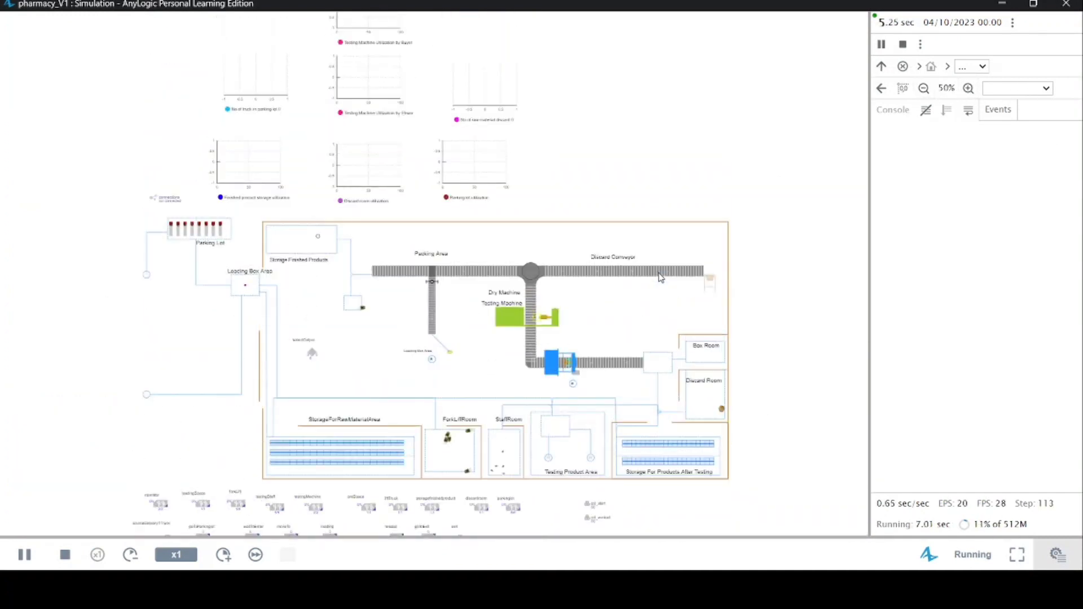
left_click(223, 555)
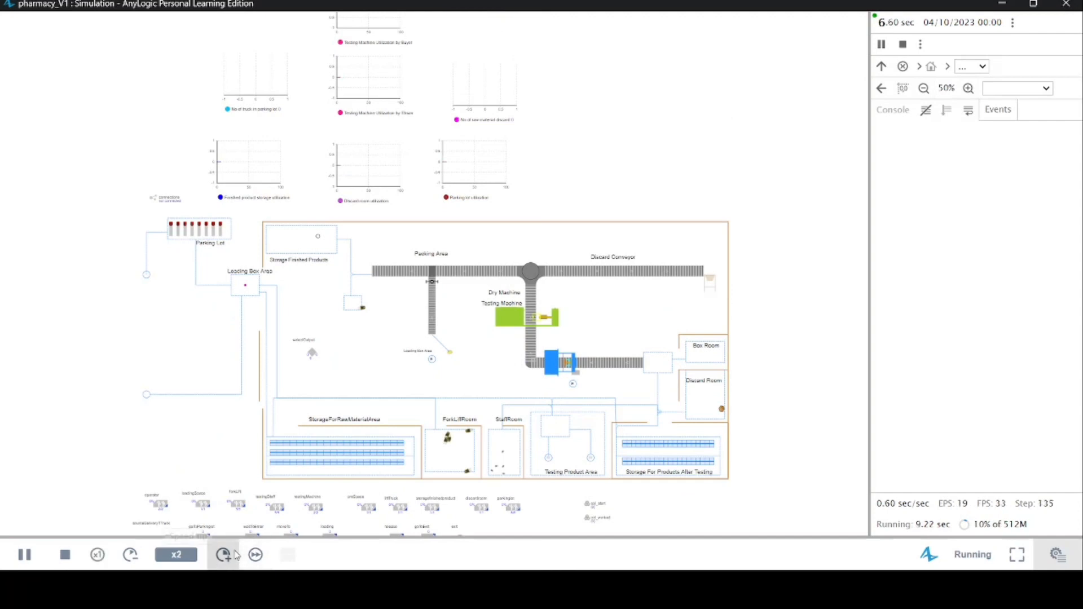
Raise the run speed to x100 and watch the testing-machine and parking-lot utilisation charts plot
left_click(223, 555)
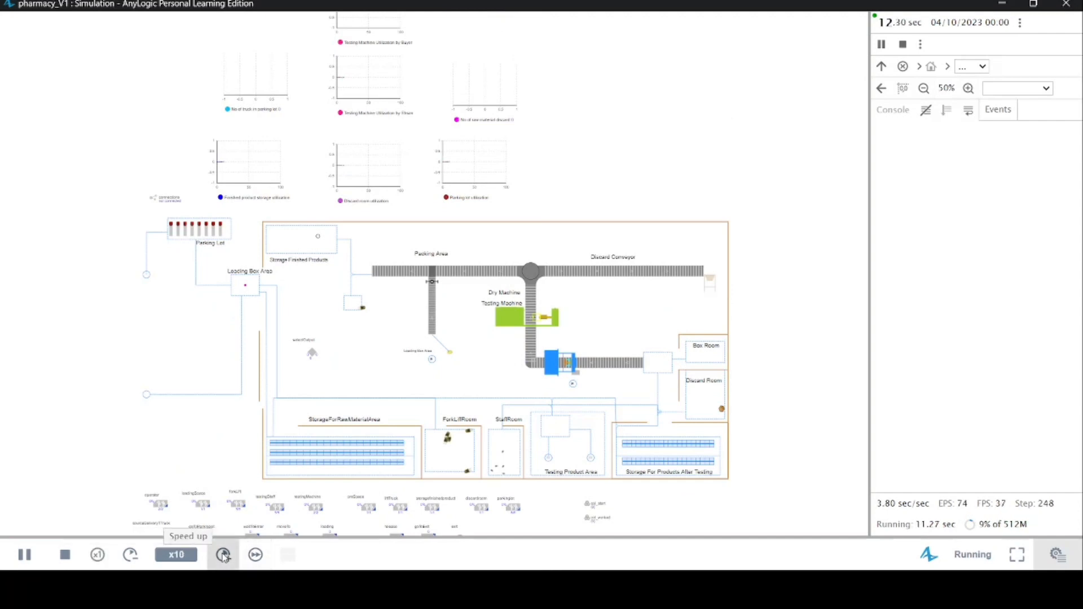
left_click(223, 555)
left_click(224, 555)
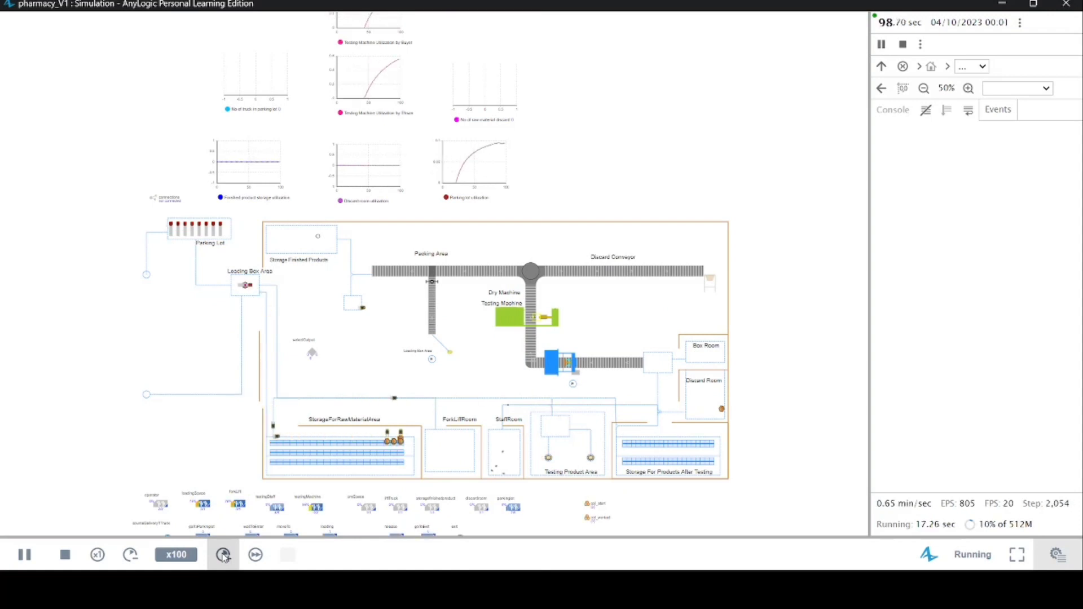
scroll(590, 295, "up", 3)
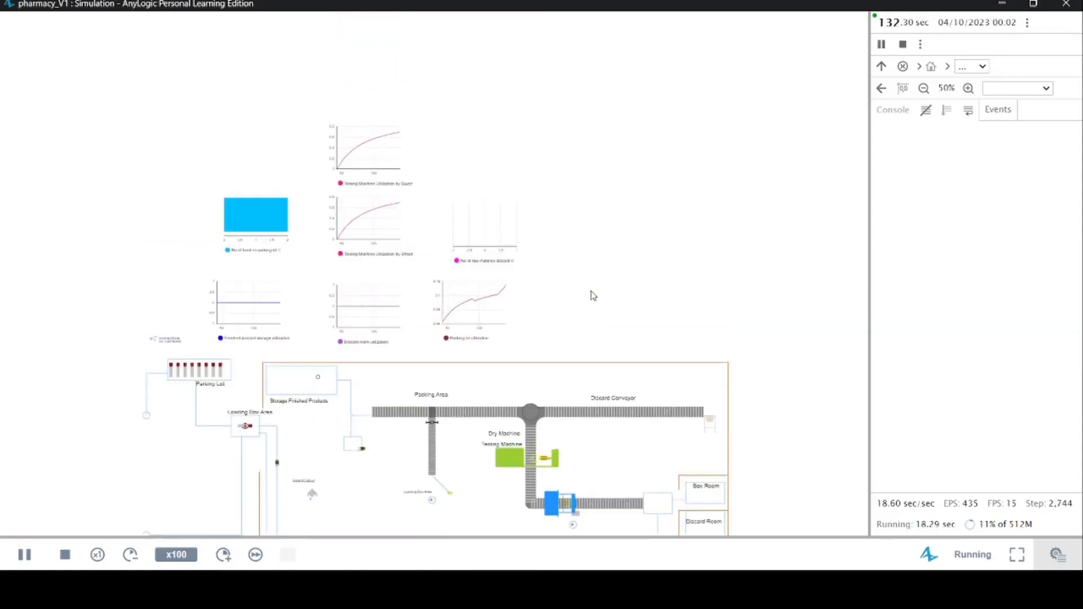
scroll(592, 295, "down", 2)
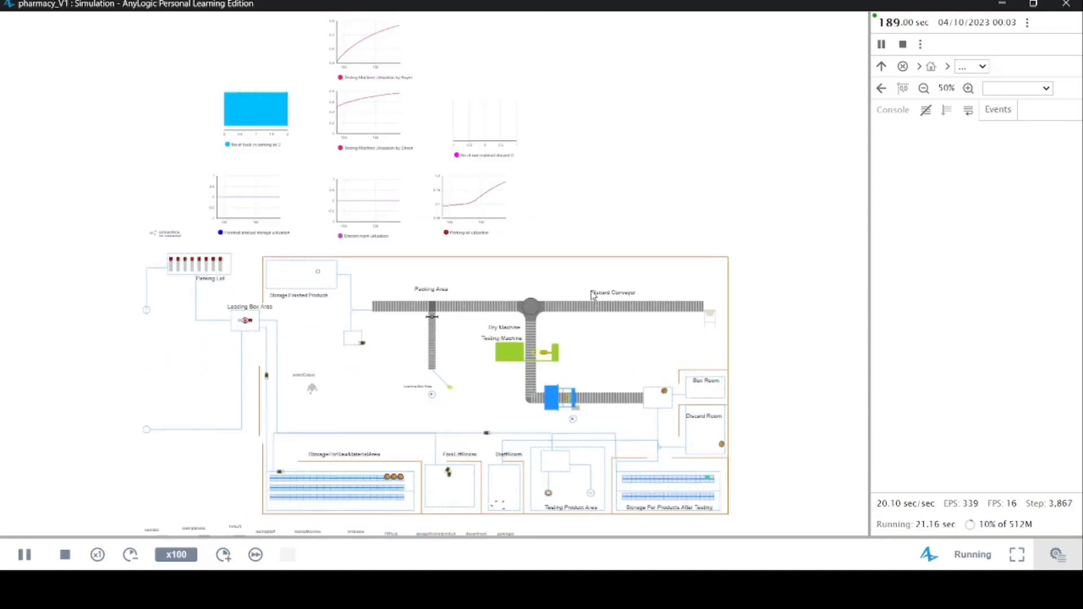
scroll(593, 295, "up", 1)
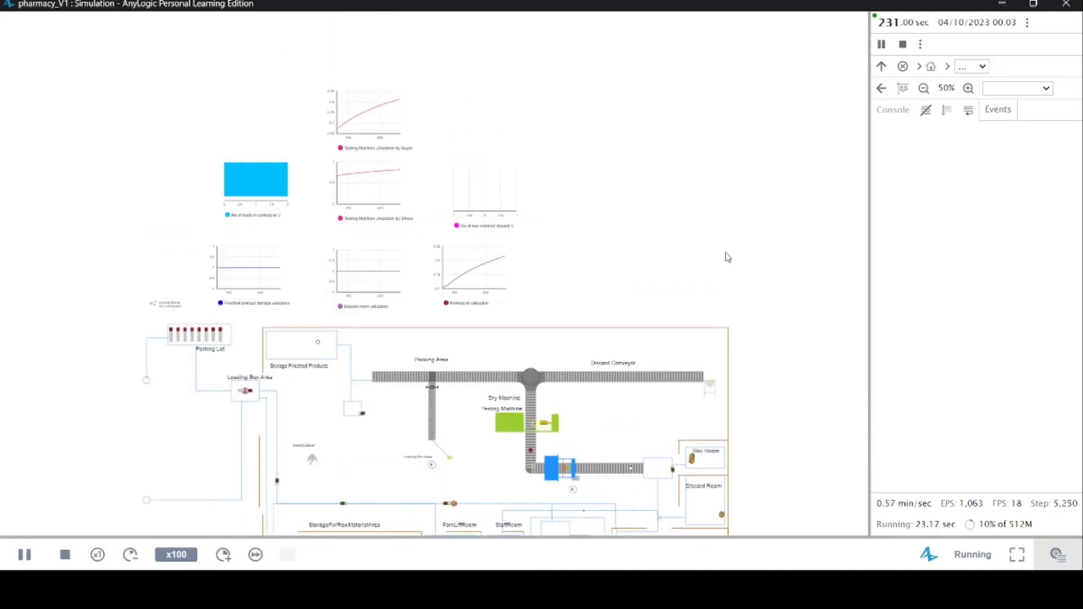
scroll(727, 257, "down", 1)
scroll(727, 257, "up", 2)
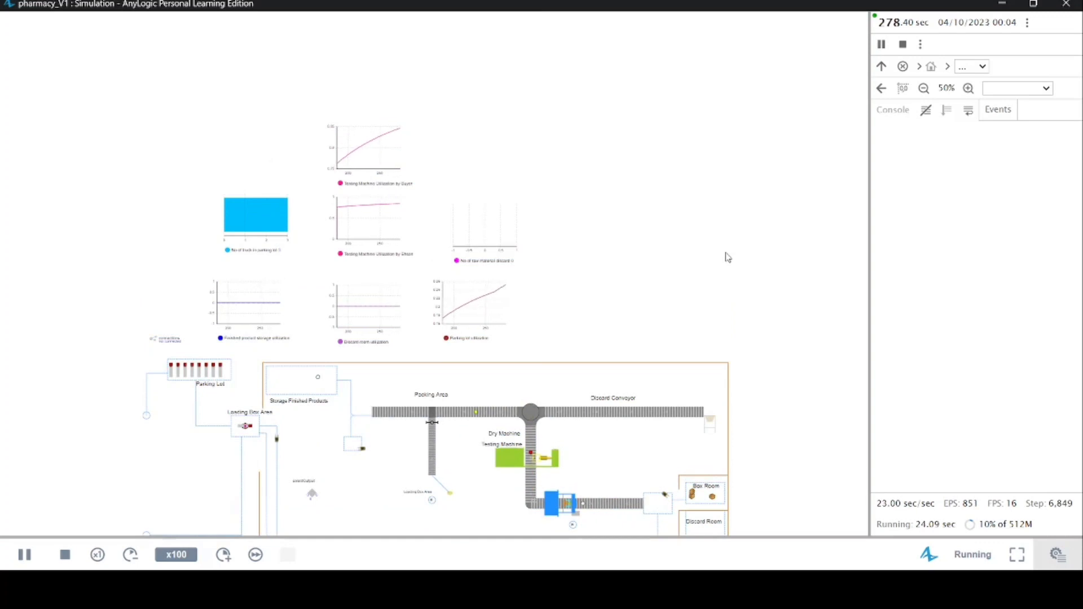
scroll(727, 257, "down", 1)
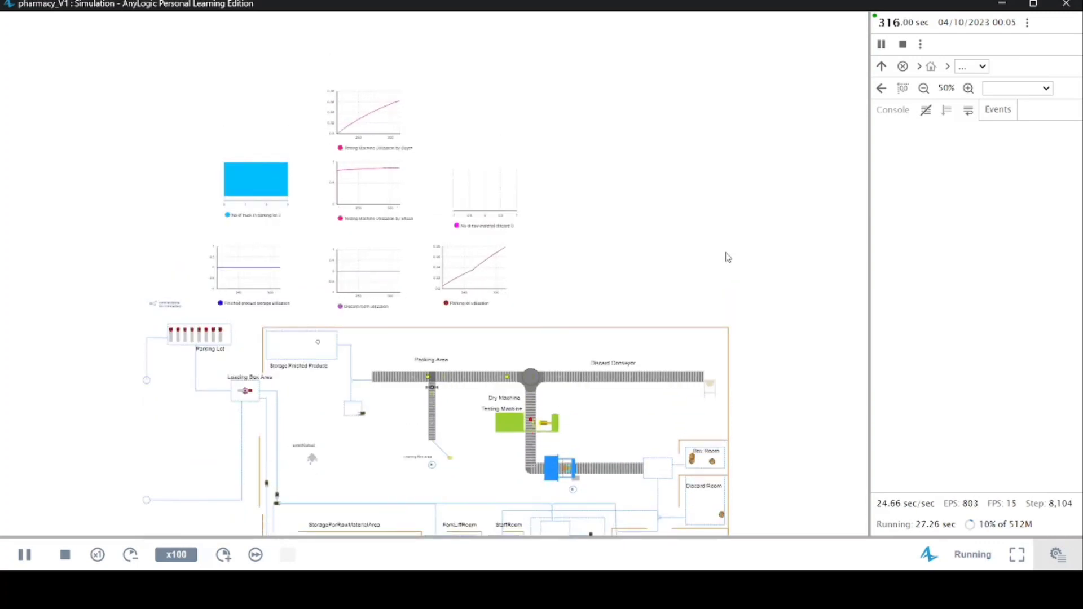